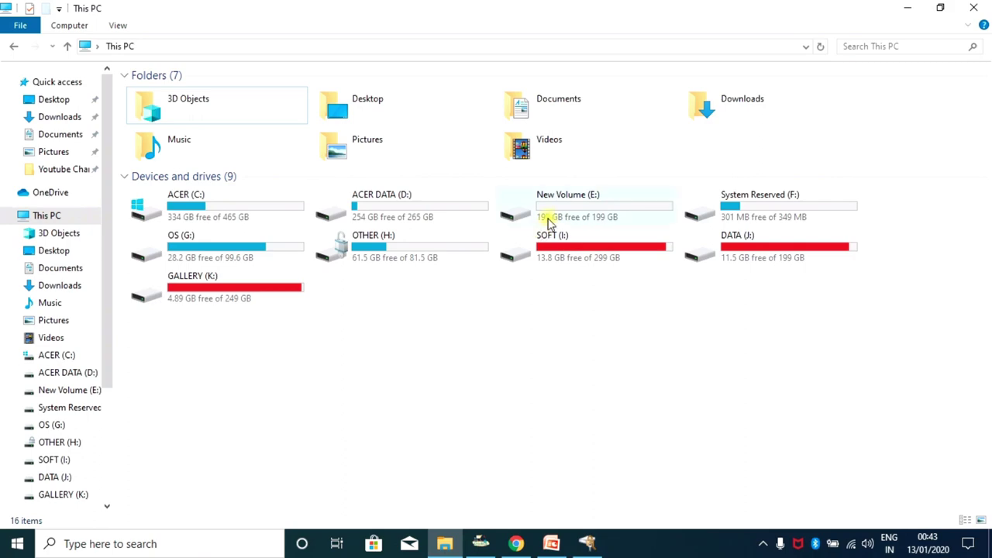
Select the New Volume (E:) drive, 199 GB free of 199 GB, in This PC.
left_click(591, 206)
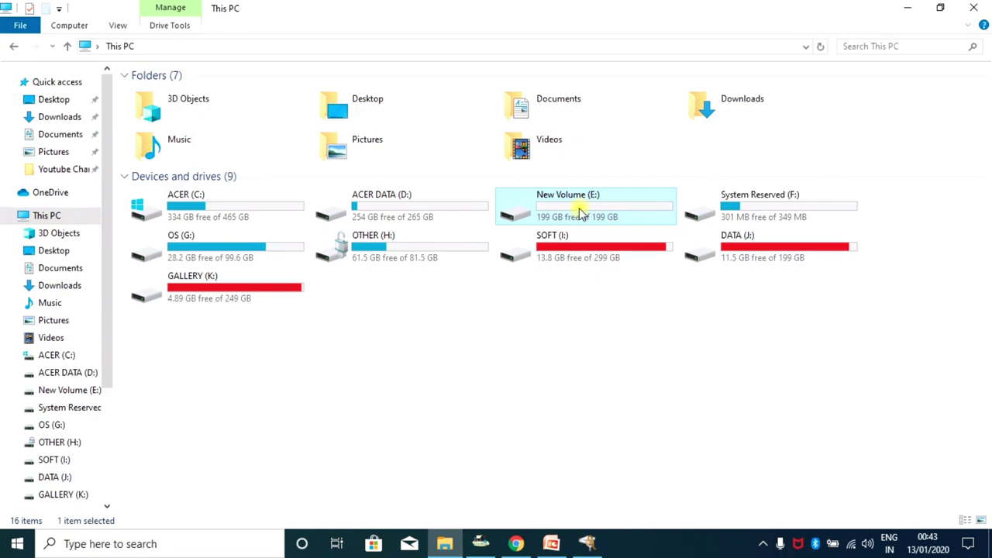
left_click(85, 545)
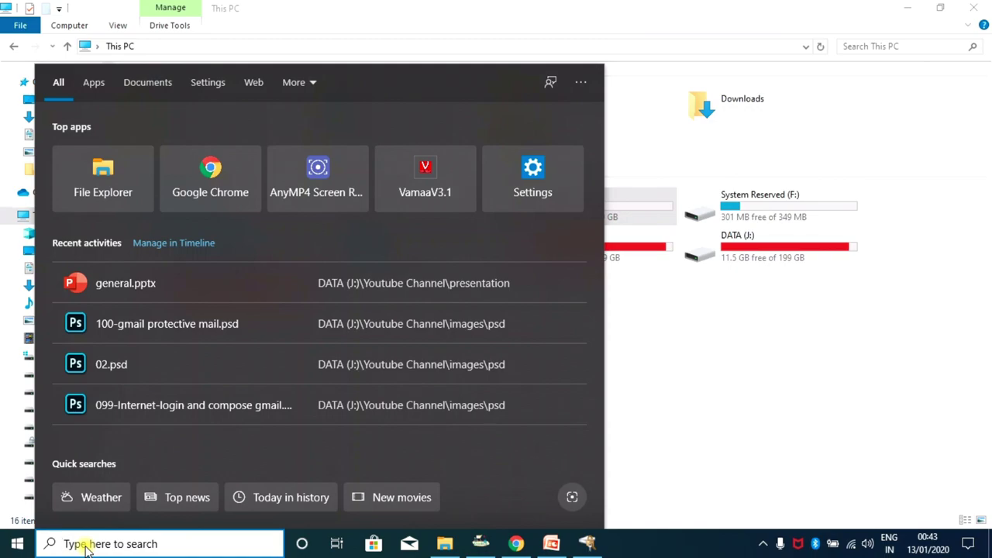
type("cor")
key("BackSpace")
type("n")
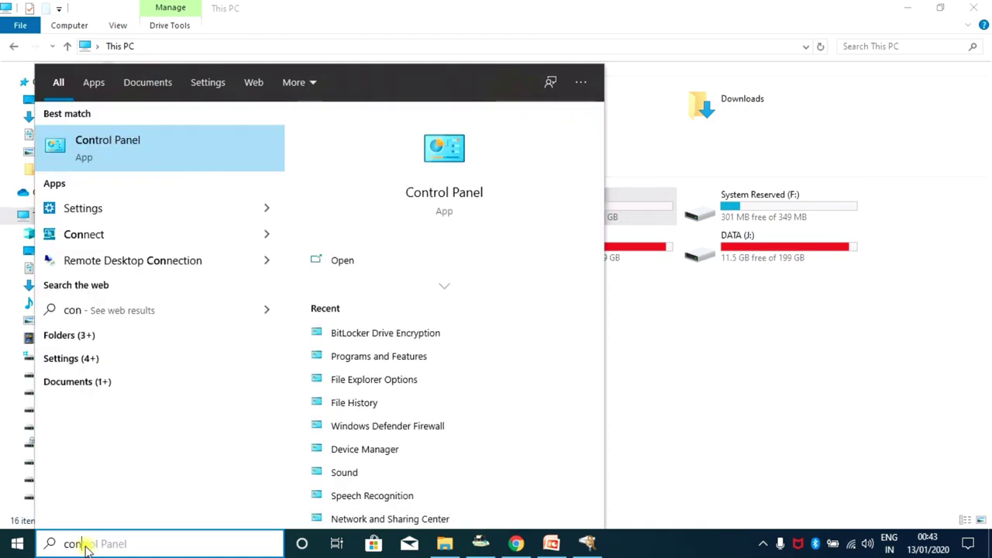
type("trol")
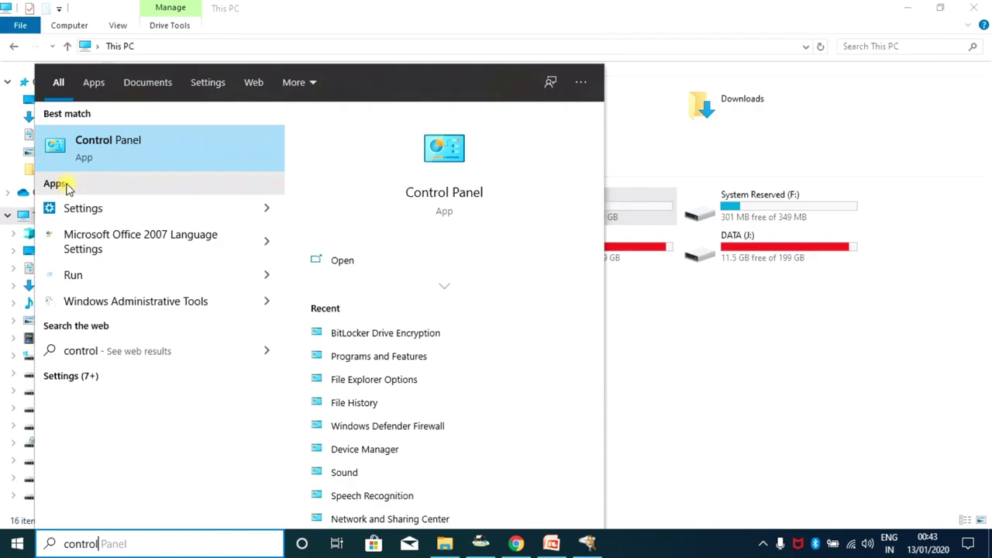
left_click(106, 151)
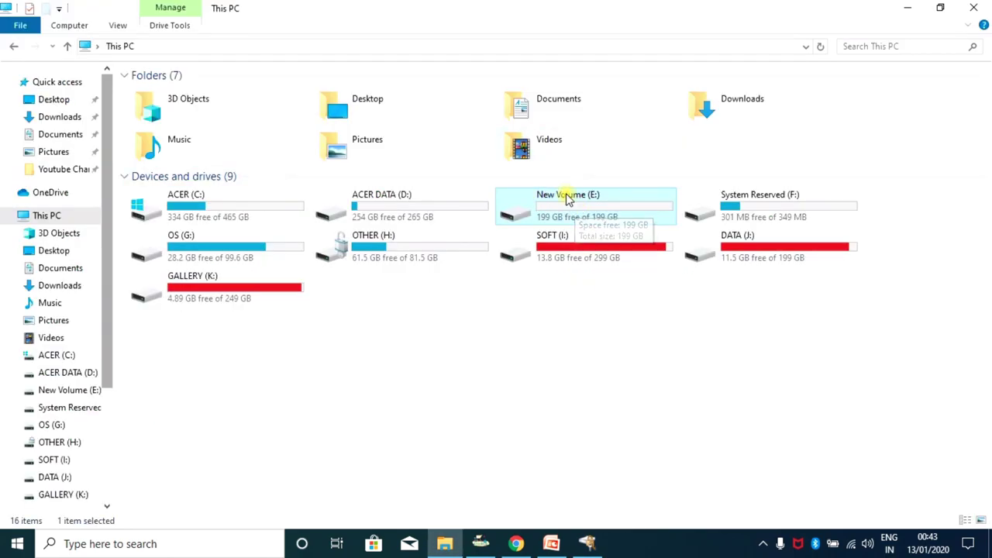
Choose Turn on BitLocker from the New Volume (E:) context menu.
right_click(573, 201)
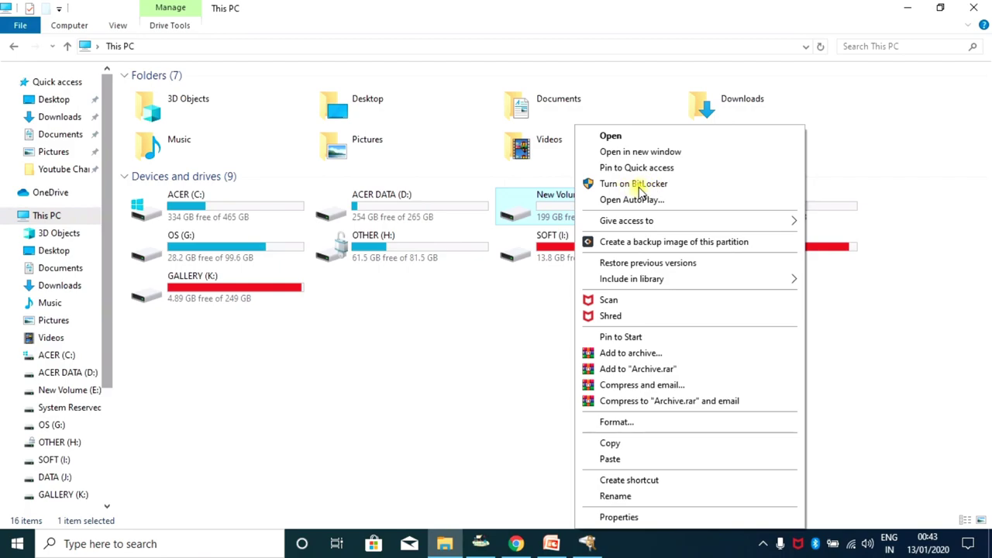
left_click(640, 184)
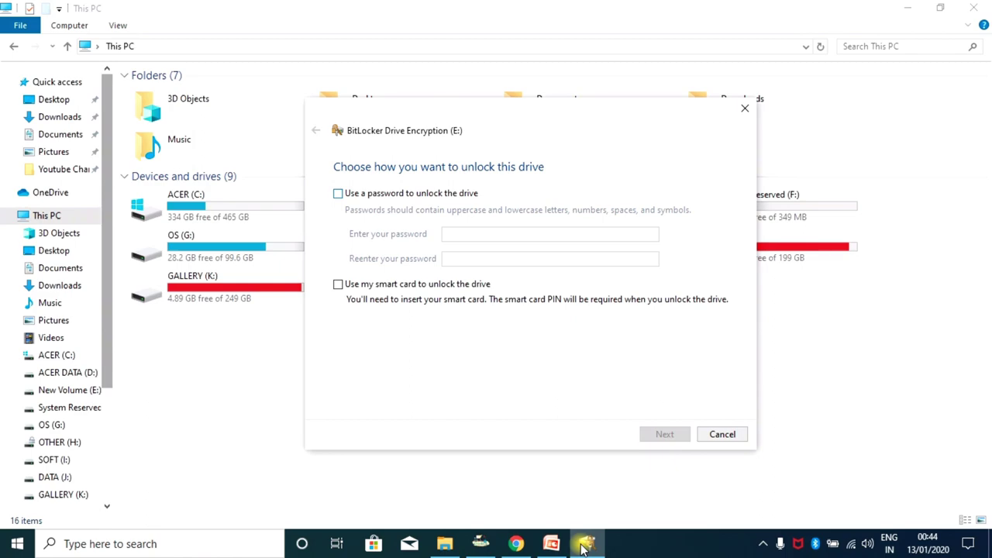
Choose password unlock for drive E:, enter and confirm the password, and continue.
key("space")
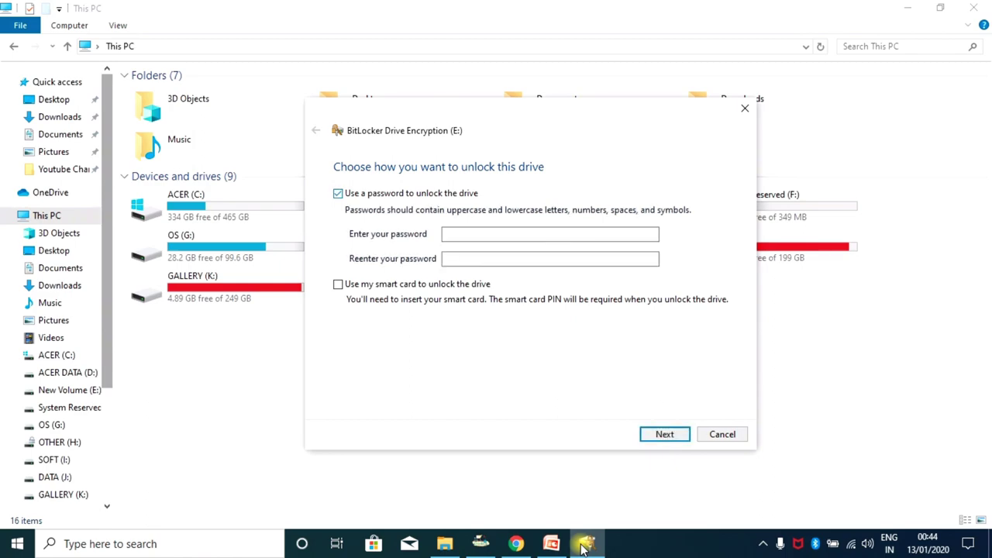
key("Tab")
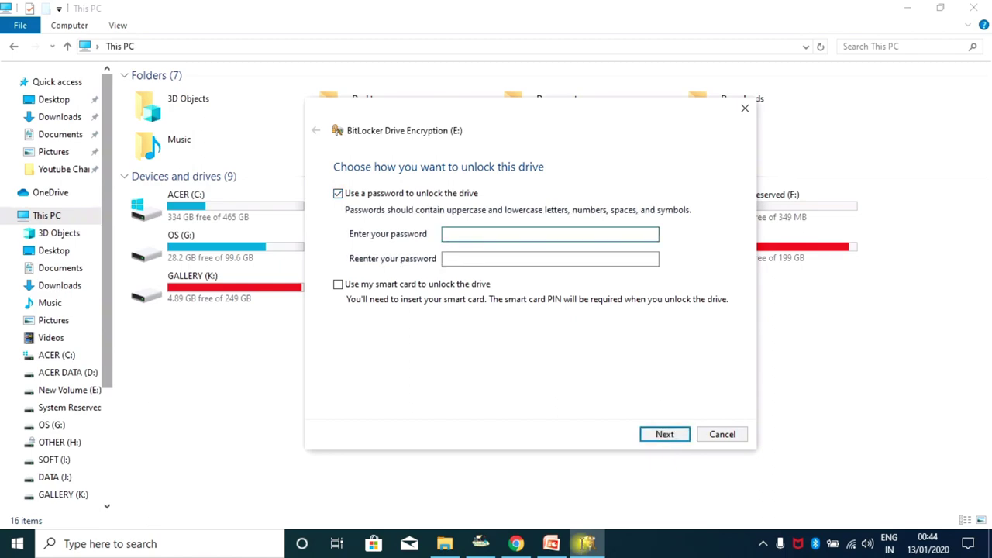
type("**********")
key("Tab")
type("*******")
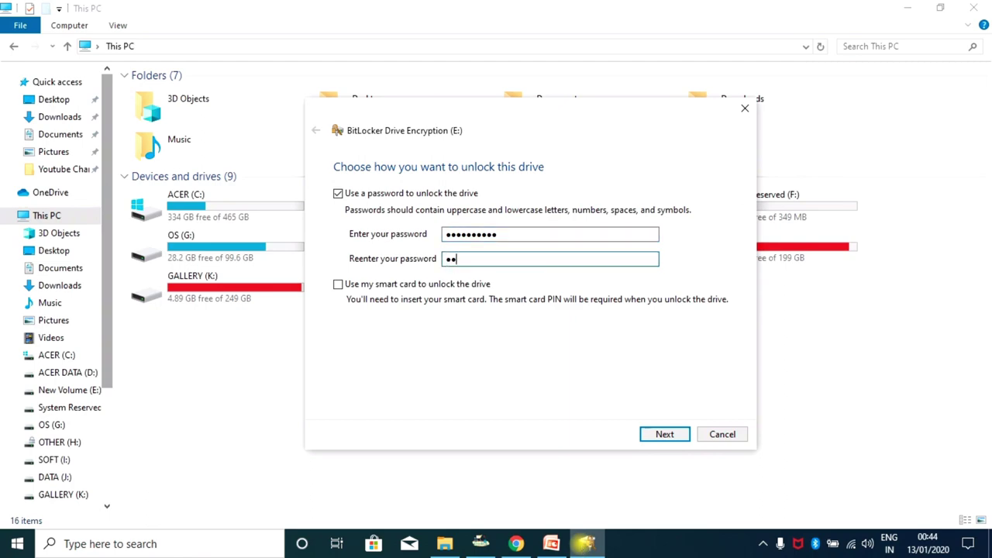
type("***")
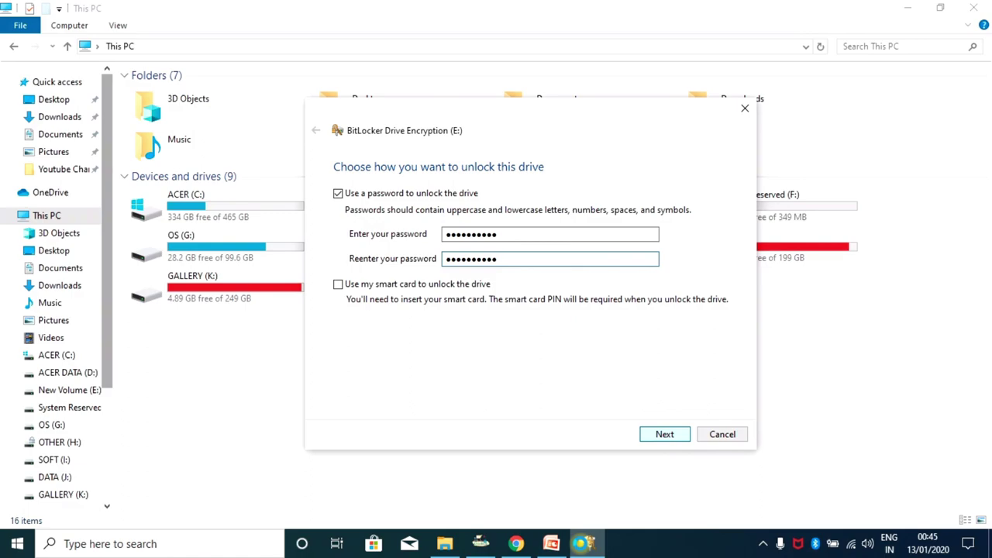
key("Return")
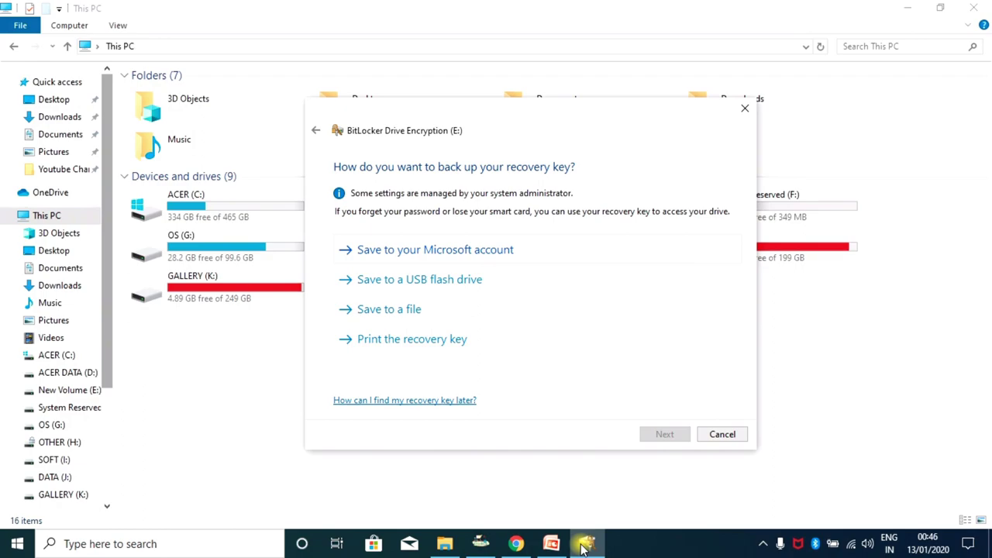
Save the BitLocker recovery key for E: as a file on the Desktop.
key("Down")
key("Down")
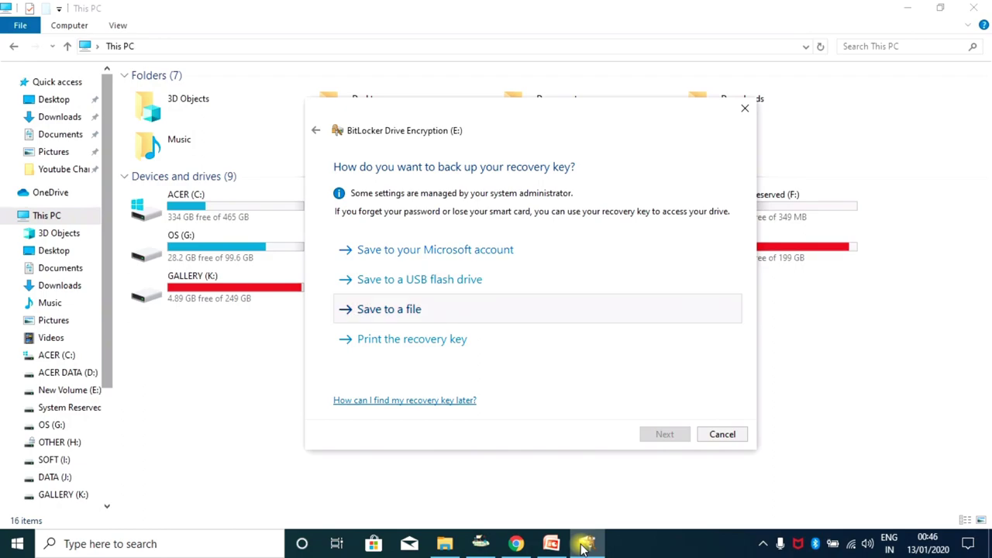
key("Return")
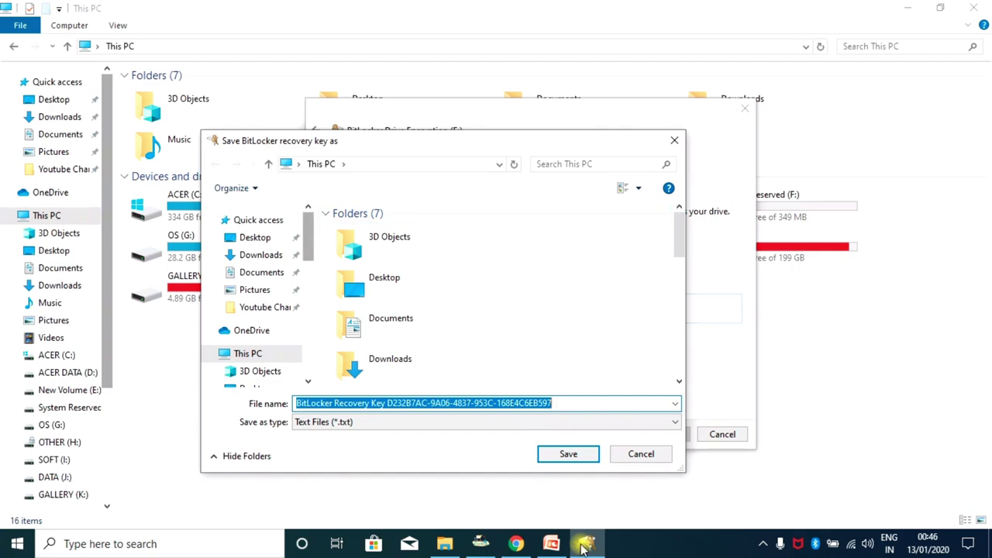
left_click(255, 238)
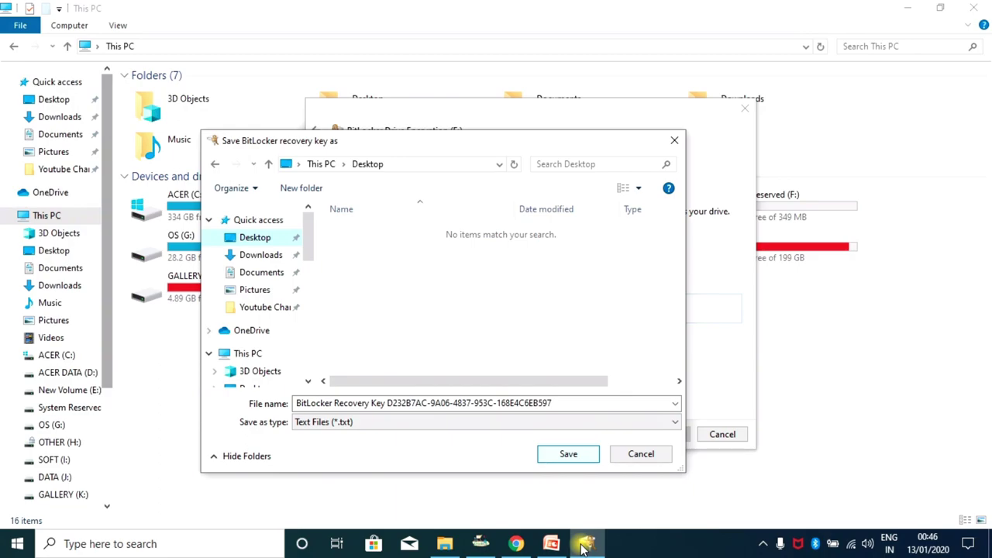
key("Tab")
key("Return")
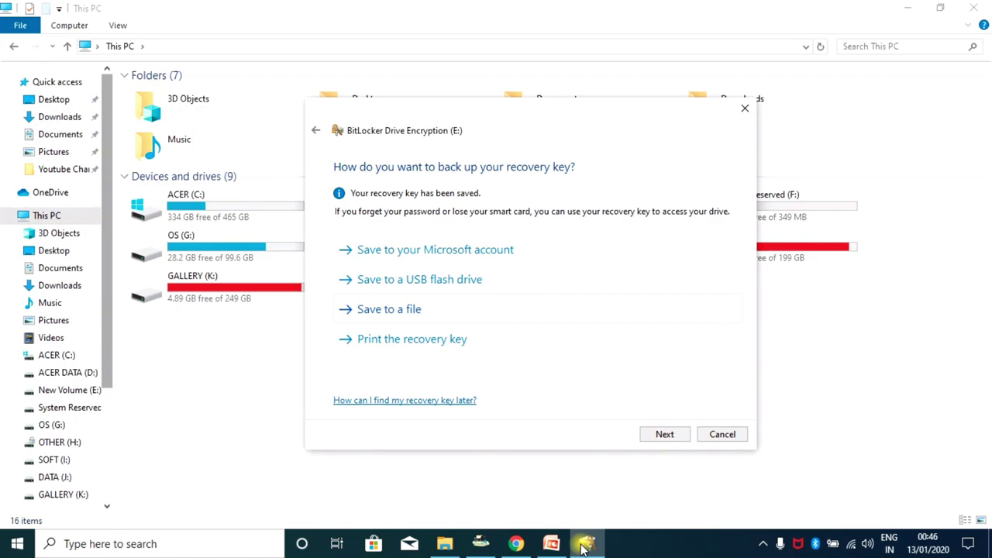
key("Return")
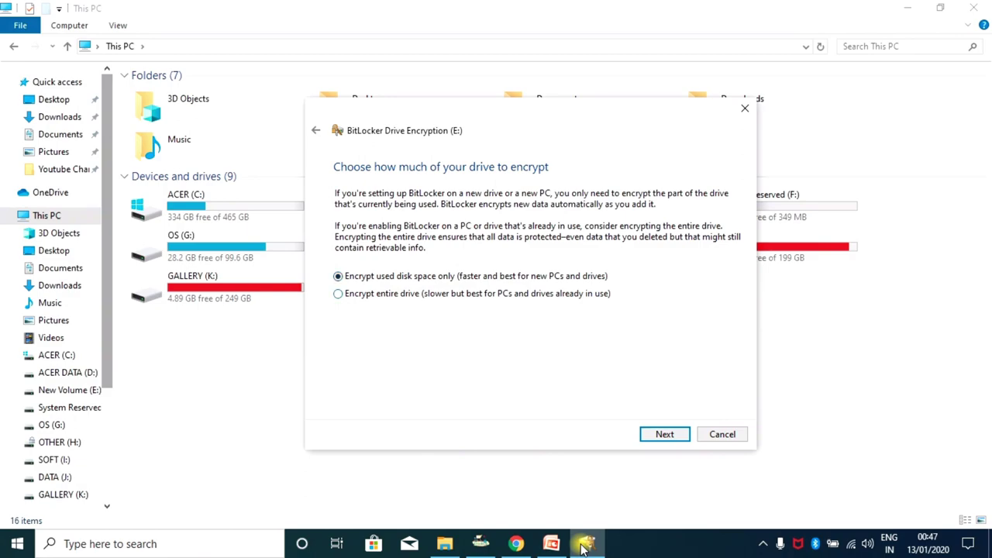
Keep 'Encrypt used disk space only', then pick Compatible mode on the encryption mode page.
key("Return")
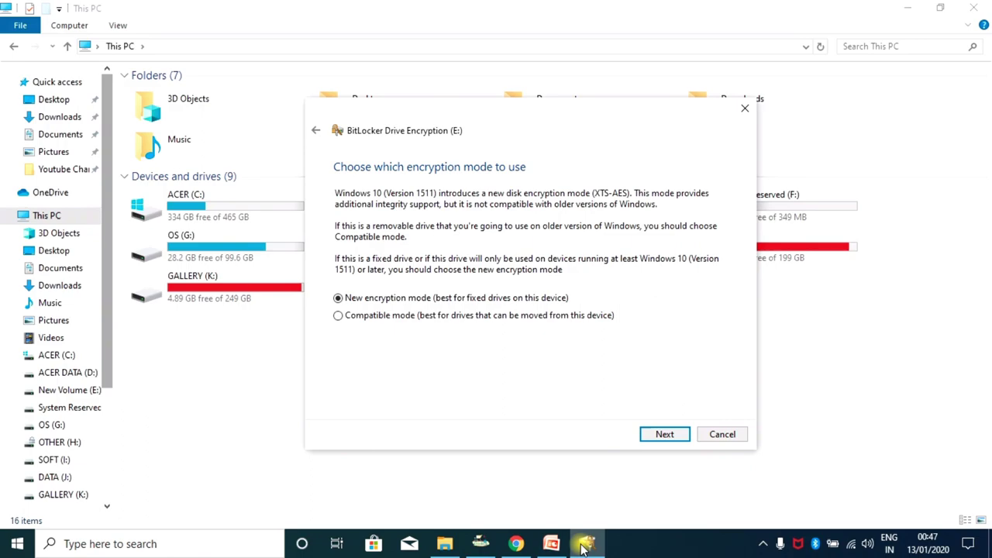
left_click(338, 314)
Switch back to New encryption mode and advance to the final confirmation page.
key("Up")
key("Return")
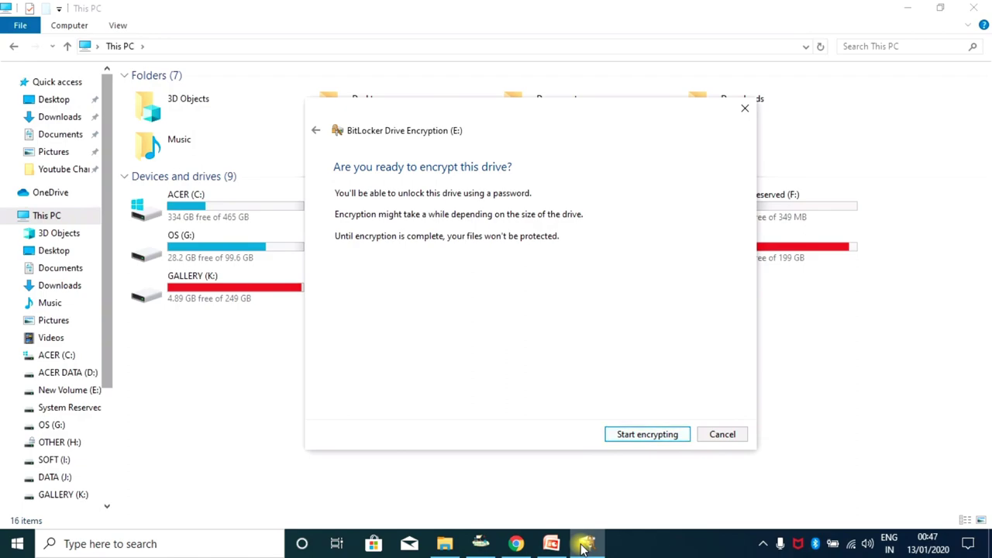
Encrypt drive E: and close the 'Encryption of E: is complete' notice.
key("Return")
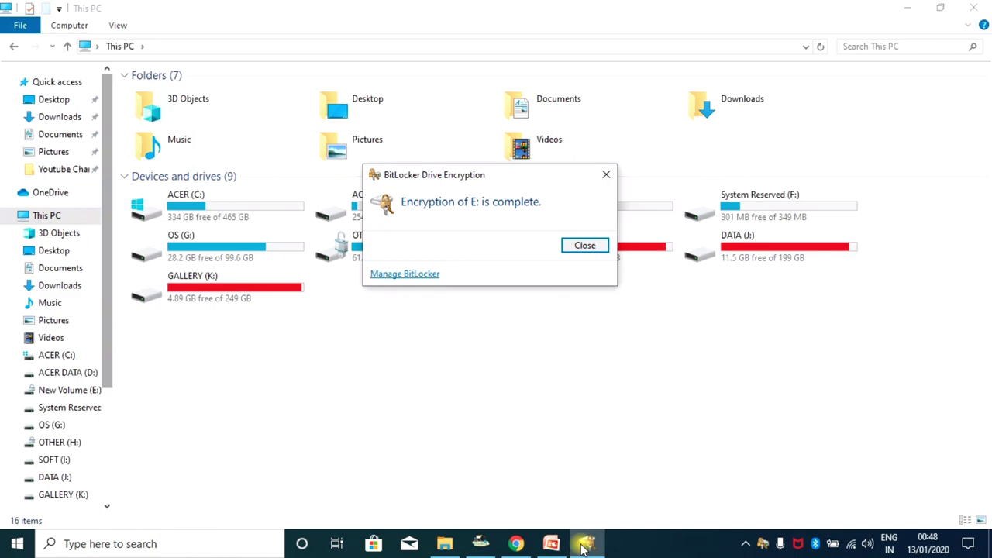
left_click(584, 244)
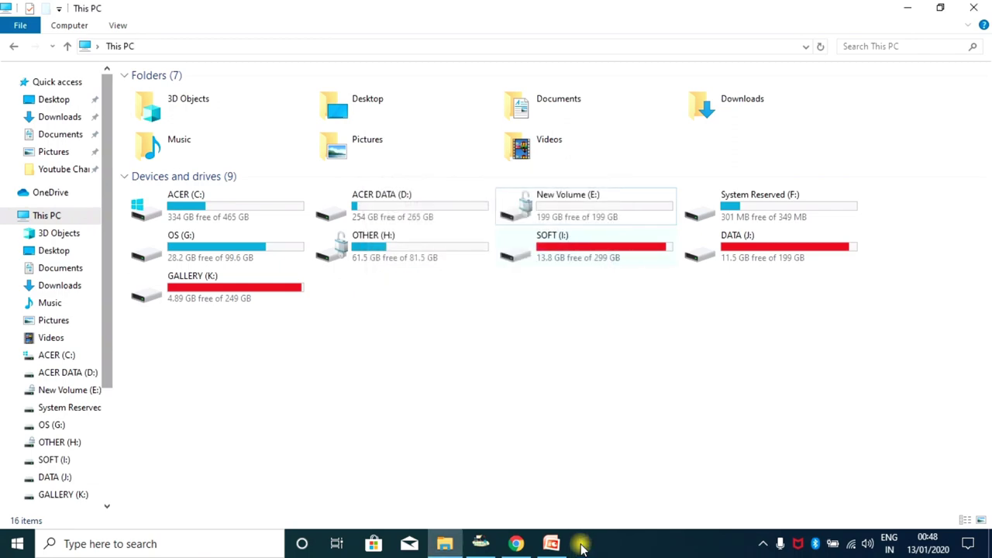
Open drive E:, return to This PC, and refresh the drive list.
double_click(575, 214)
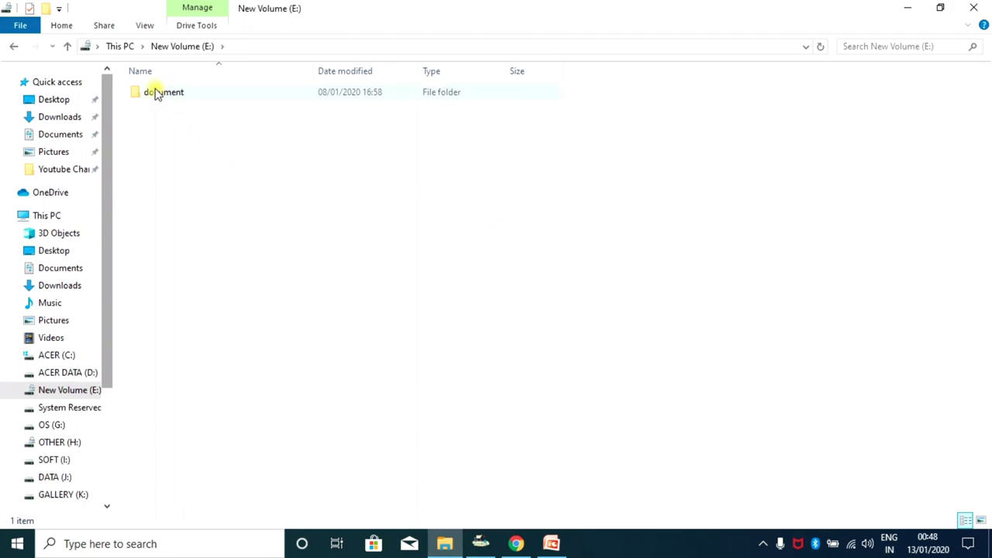
left_click(120, 47)
right_click(523, 324)
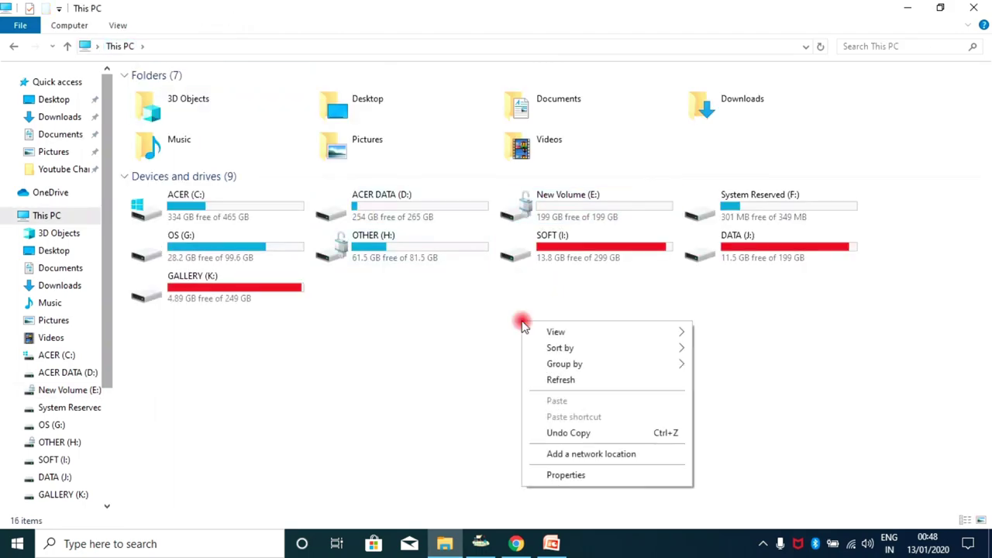
left_click(565, 380)
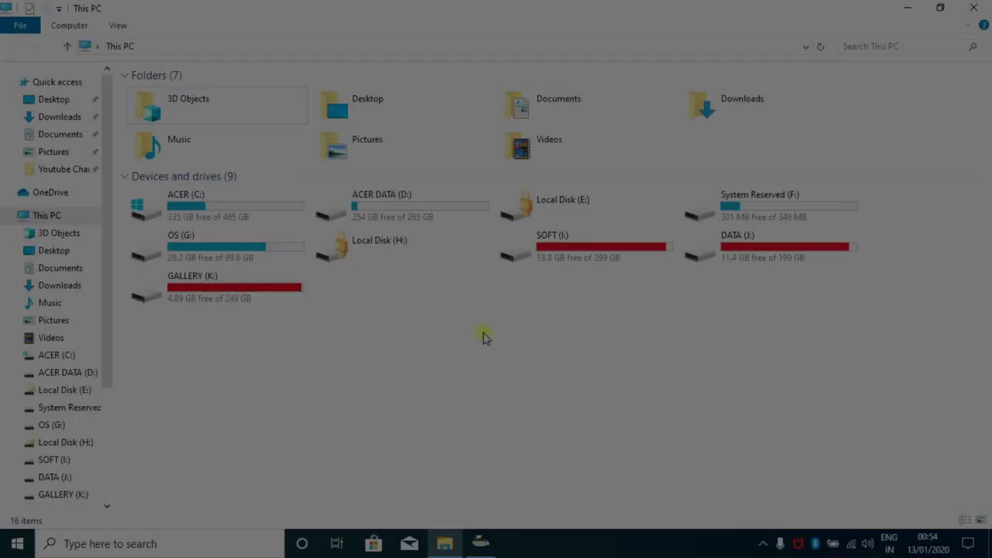
Refresh This PC again, then select locked Local Disk (E:) and Local Disk (H:).
right_click(481, 310)
left_click(521, 366)
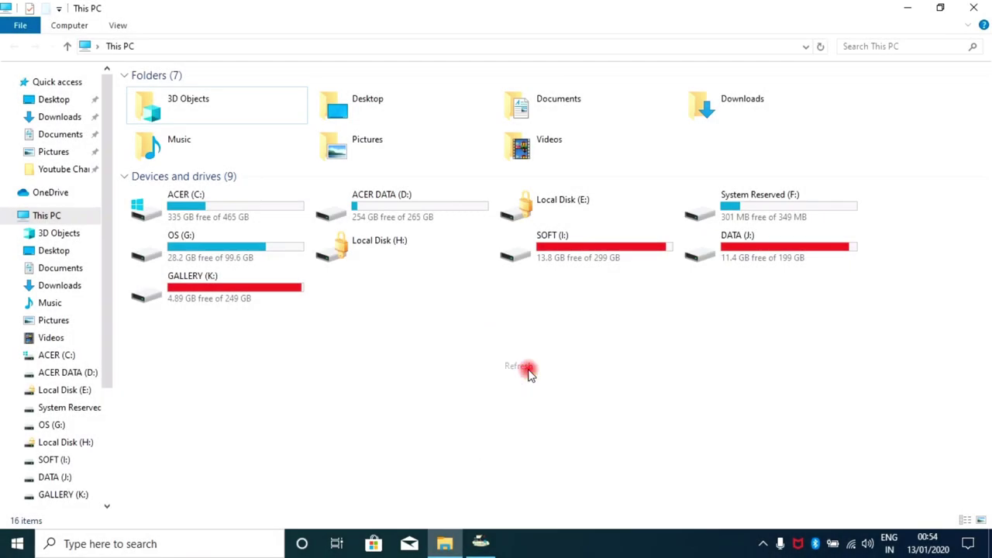
left_click(563, 207)
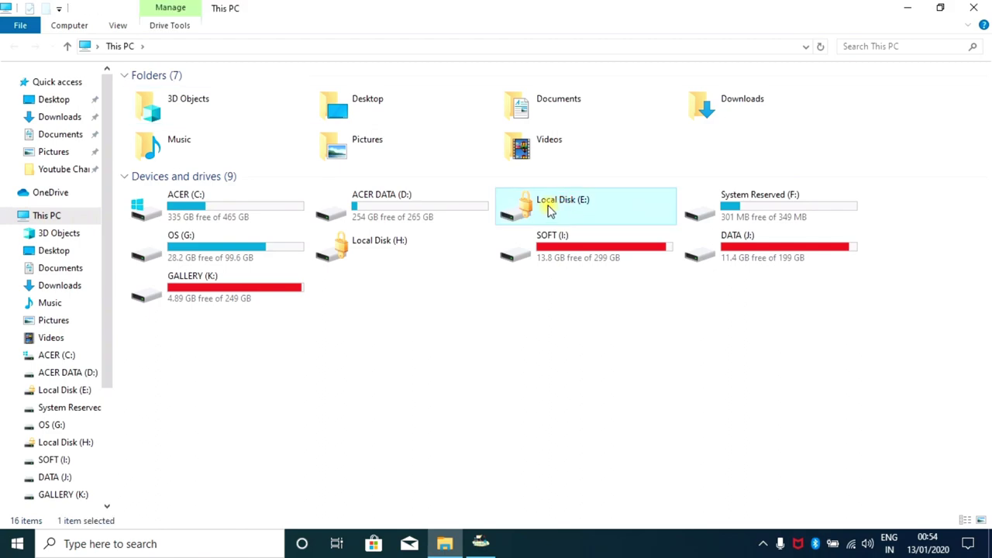
left_click(380, 254)
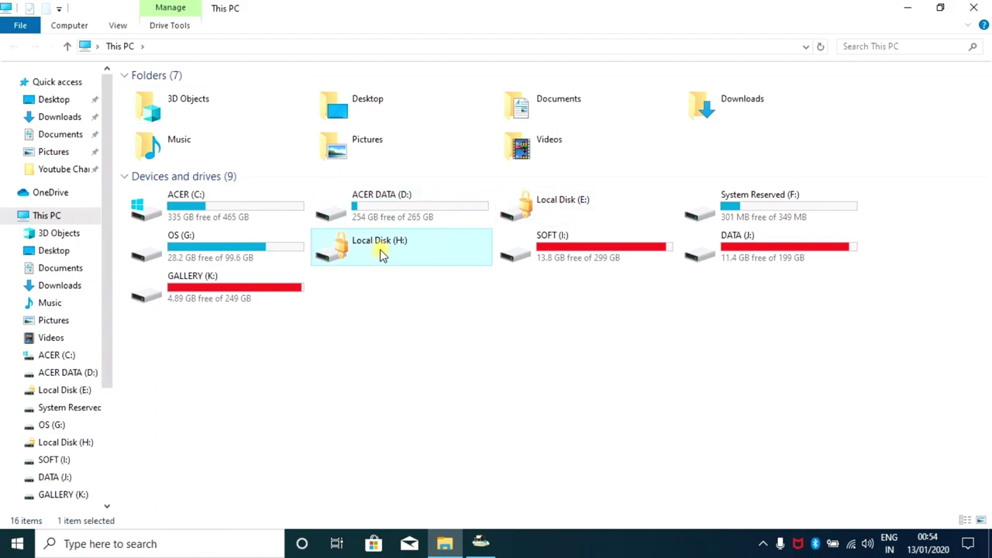
Open locked Local Disk (E:), enter the drive password, and choose the recovery-key unlock option.
left_click(572, 200)
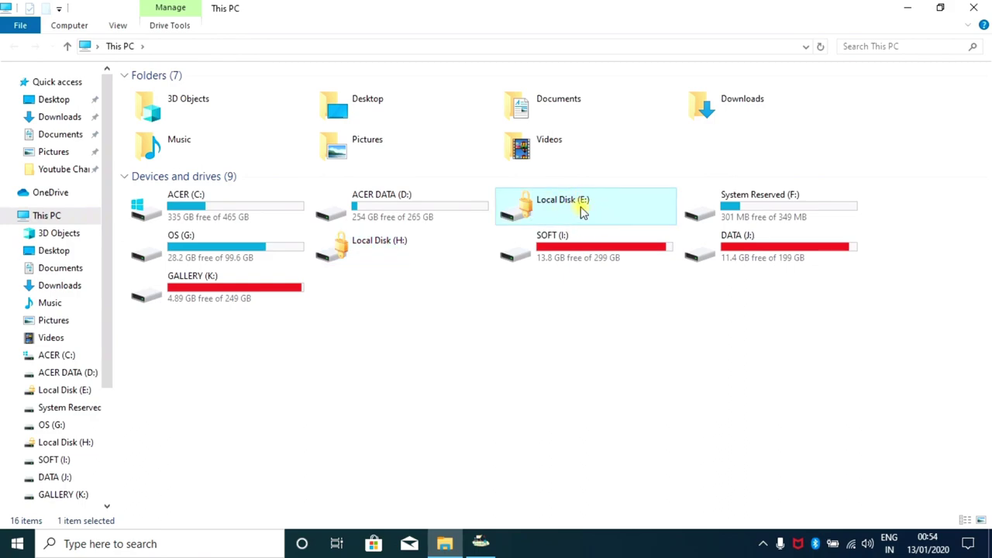
left_click(569, 207)
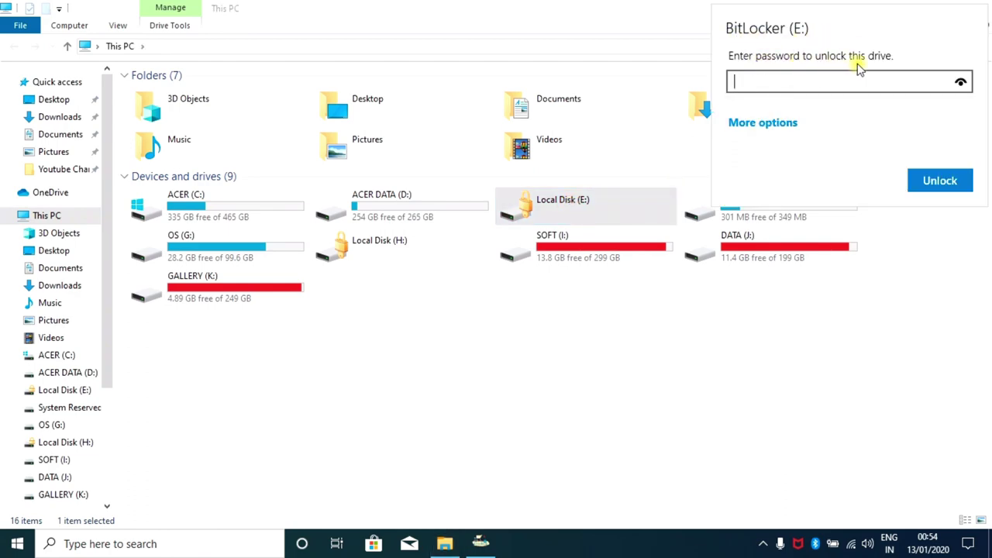
left_click(785, 81)
type("1234")
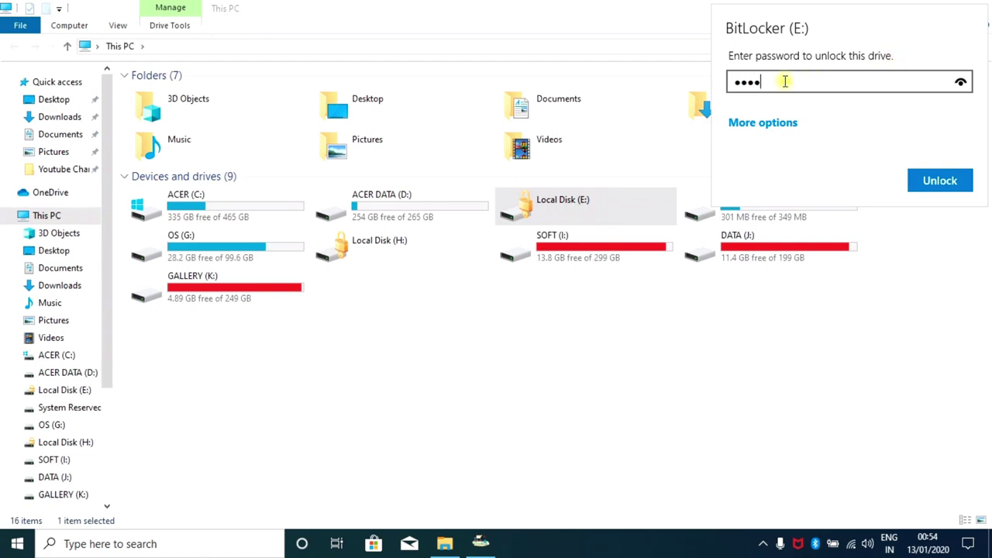
type("56789")
left_click(765, 124)
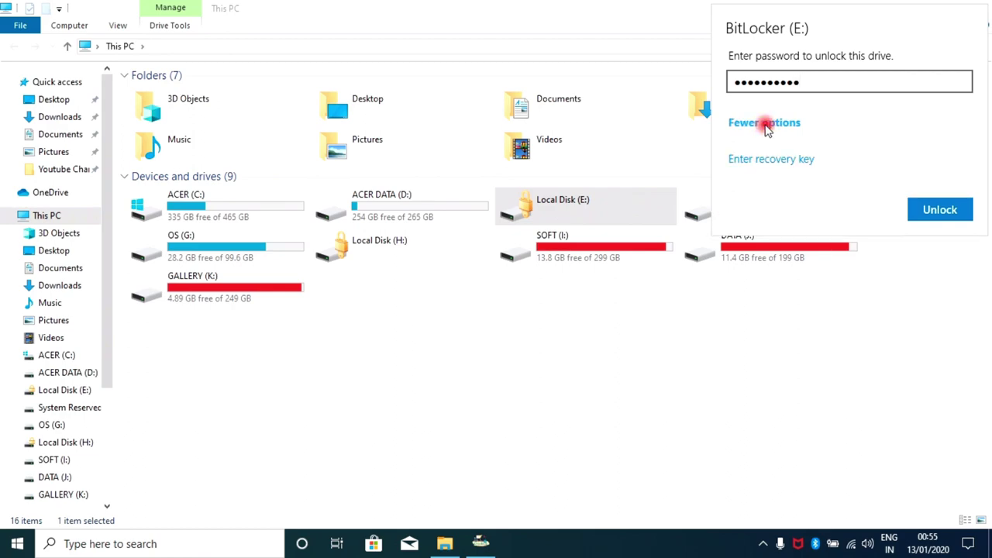
left_click(767, 160)
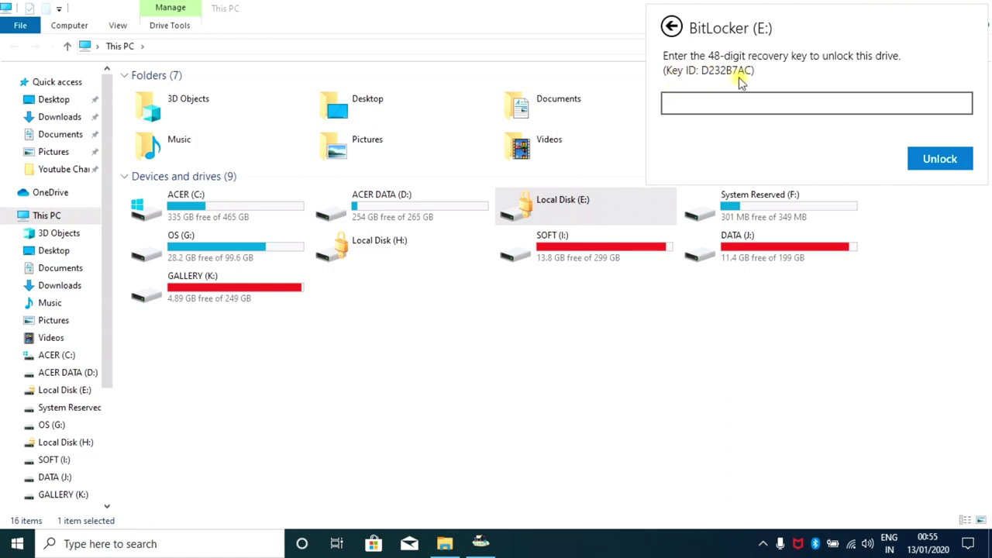
Dismiss the 48-digit recovery-key prompt without entering a key, leaving E: locked.
left_click(419, 281)
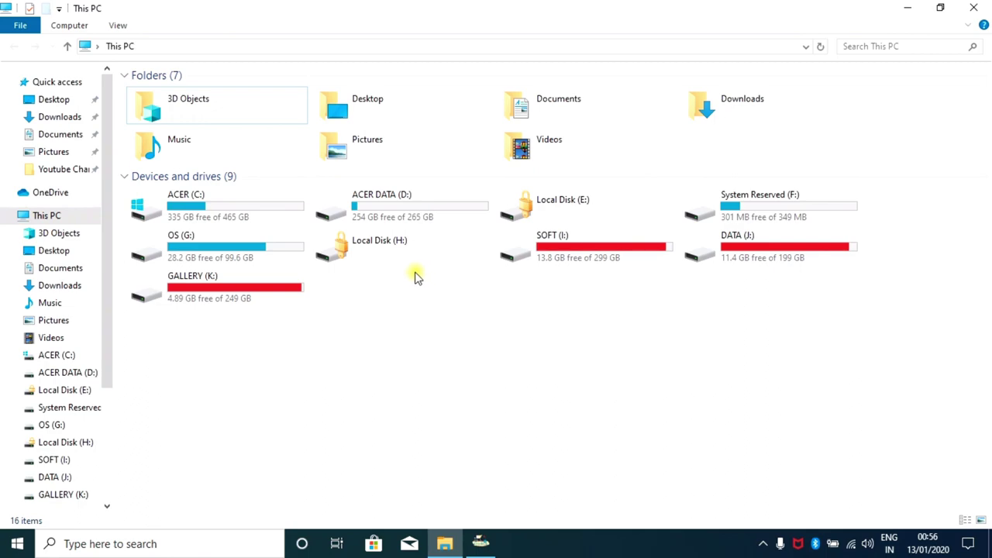
Open the BitLocker Recovery Key text file from Desktop and select its key and identifier.
left_click(55, 101)
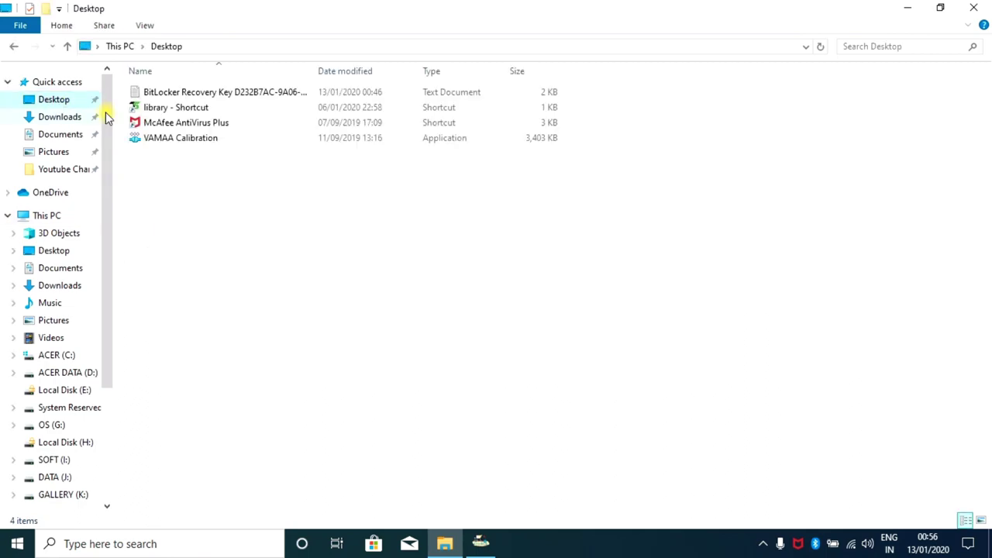
double_click(212, 93)
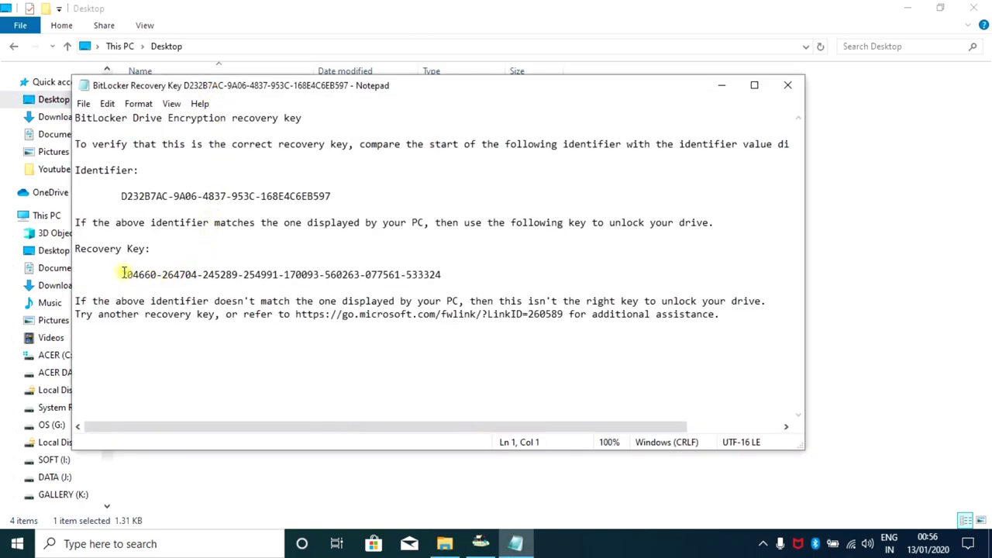
left_click_drag(122, 274, 443, 276)
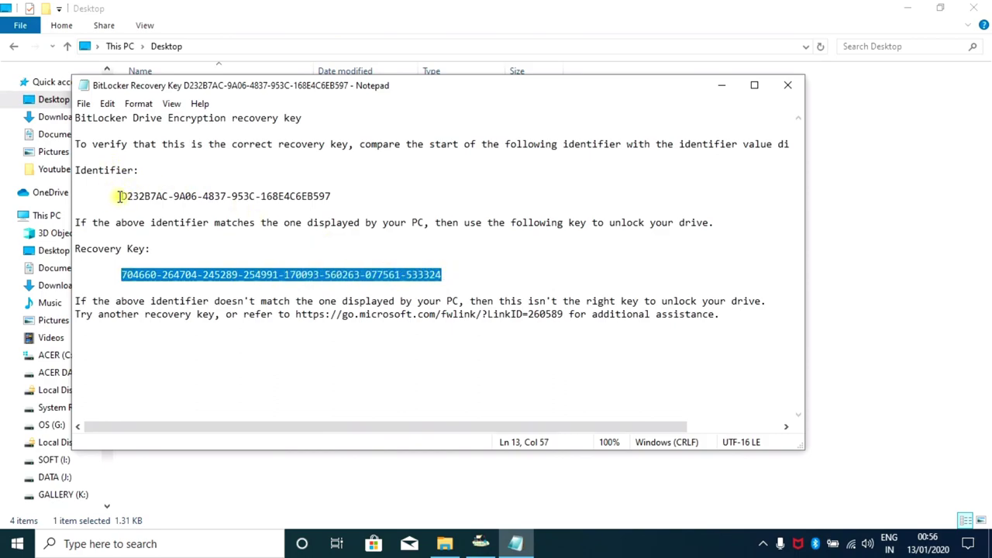
left_click_drag(120, 196, 339, 196)
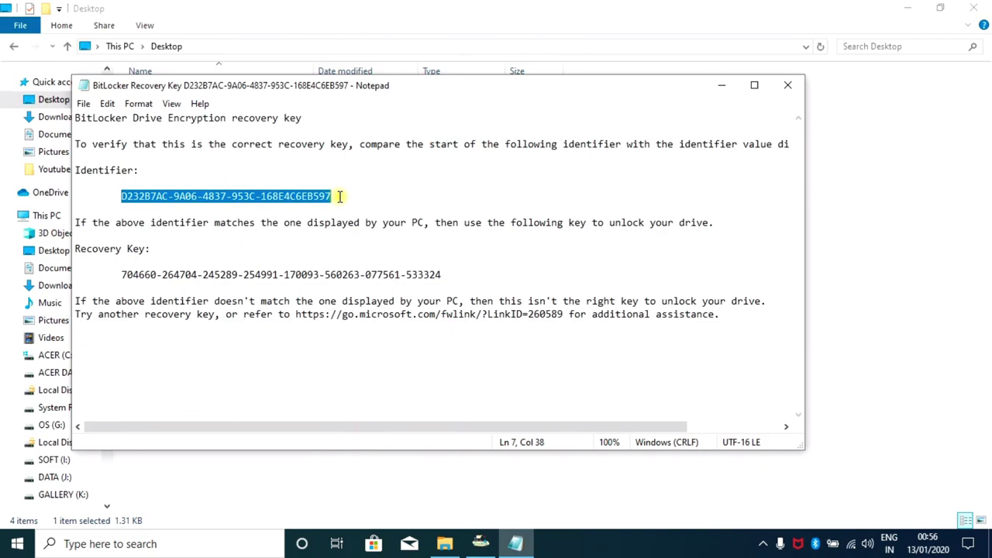
Select the identifier's first eight characters and the recovery key digits, then close Notepad.
left_click(122, 196)
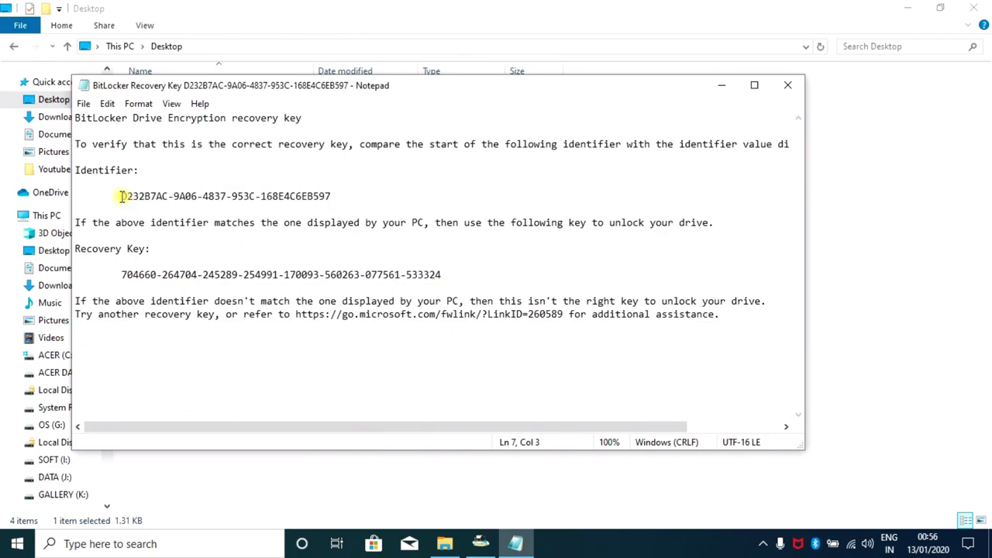
left_click_drag(122, 196, 169, 196)
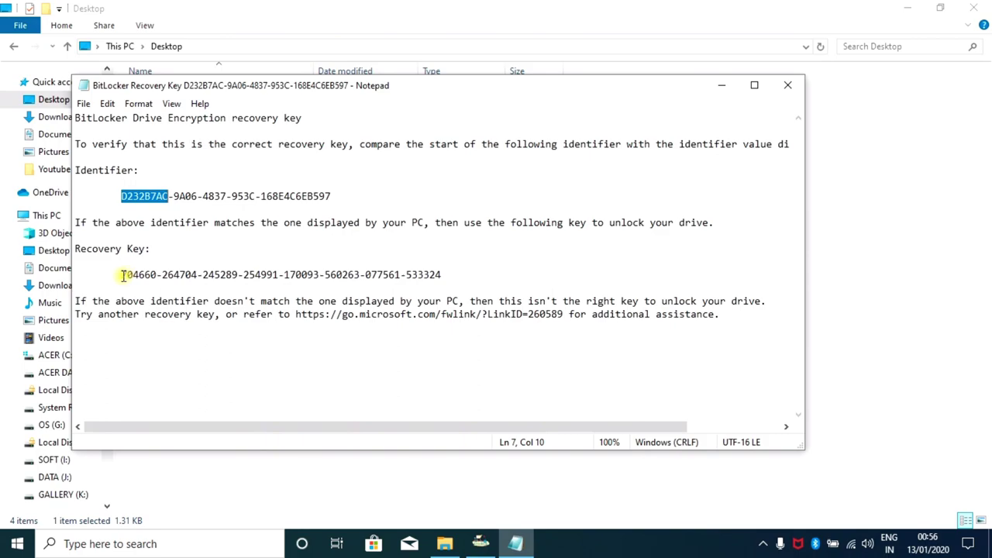
left_click_drag(123, 274, 462, 276)
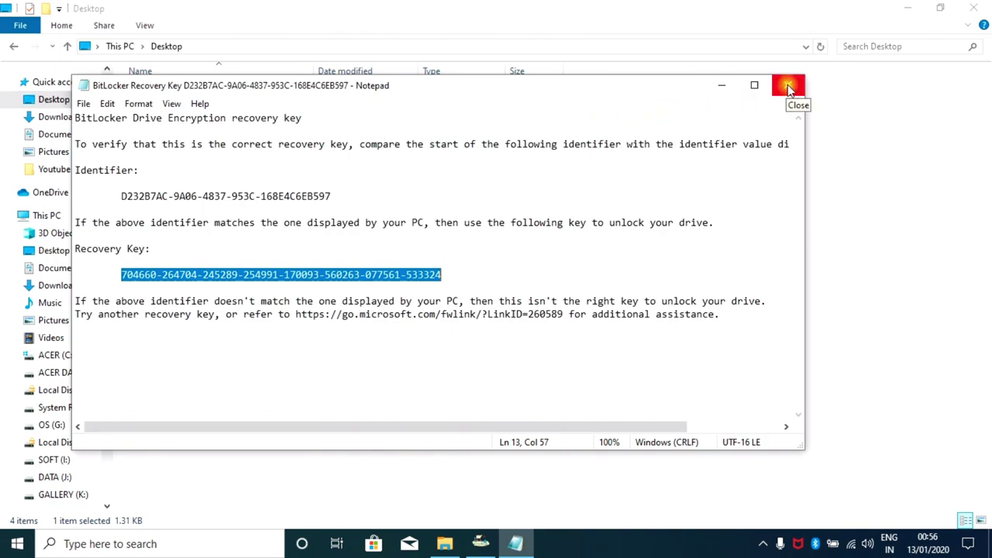
left_click(789, 90)
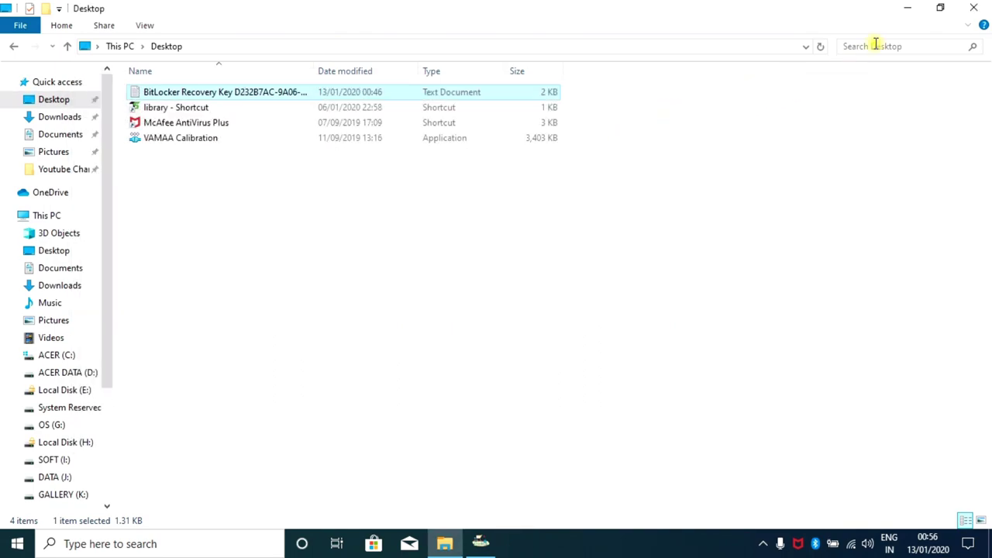
Unlock the locked Local Disk (E:) from This PC using the drive password.
left_click(974, 10)
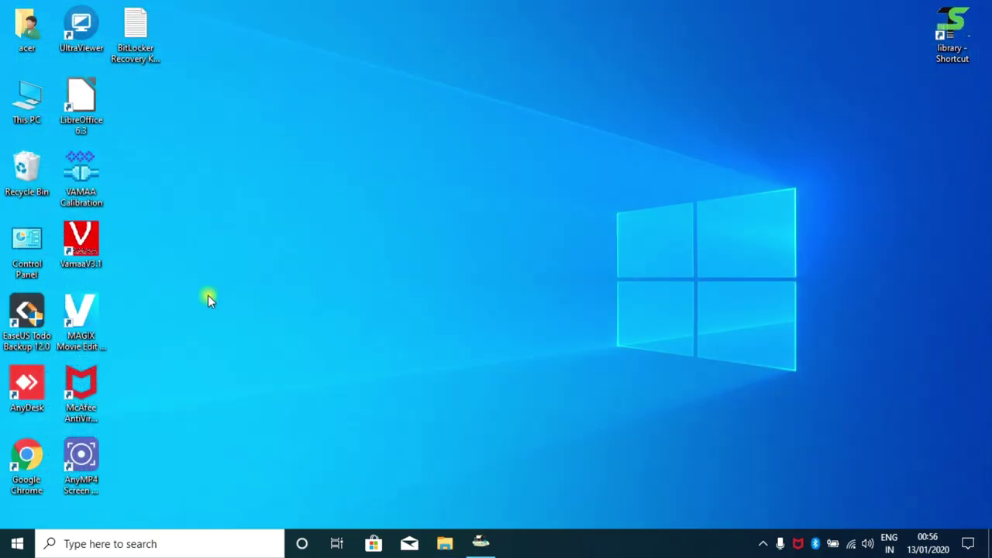
left_click(444, 543)
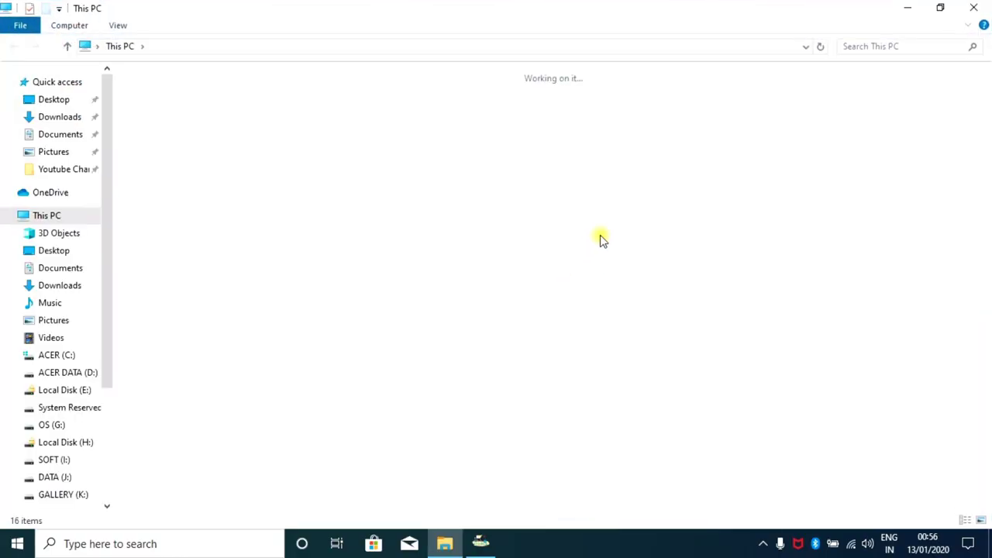
double_click(571, 203)
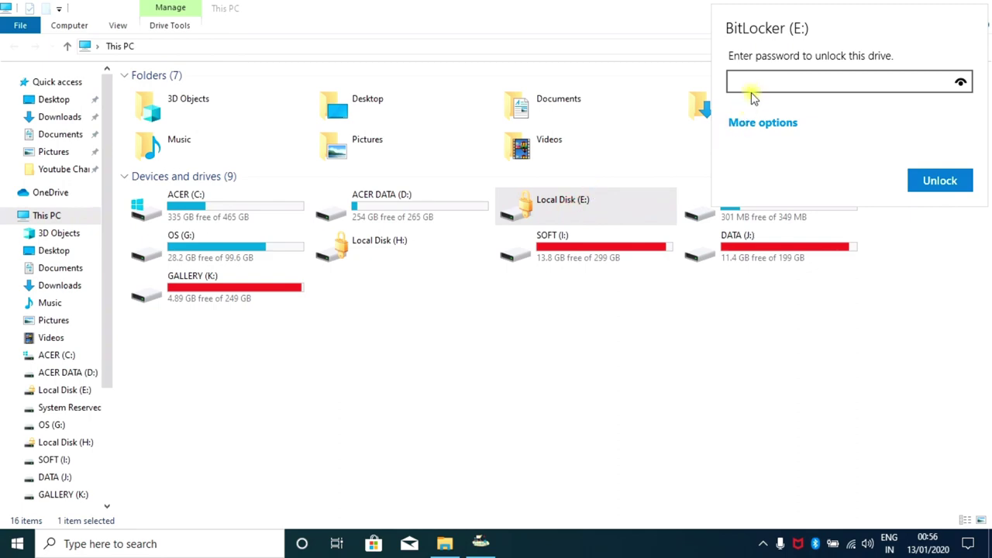
left_click(753, 84)
left_click(939, 181)
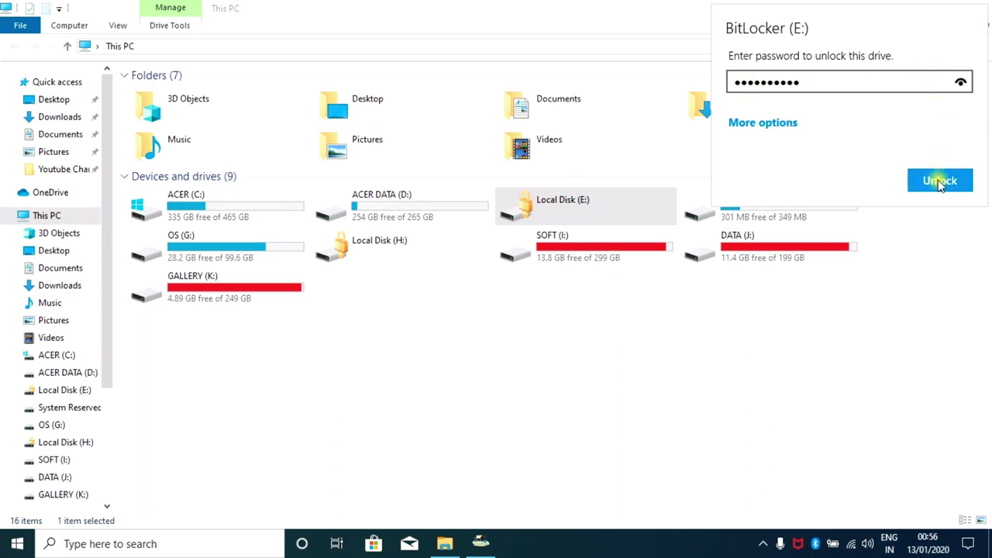
left_click(940, 181)
left_click(932, 181)
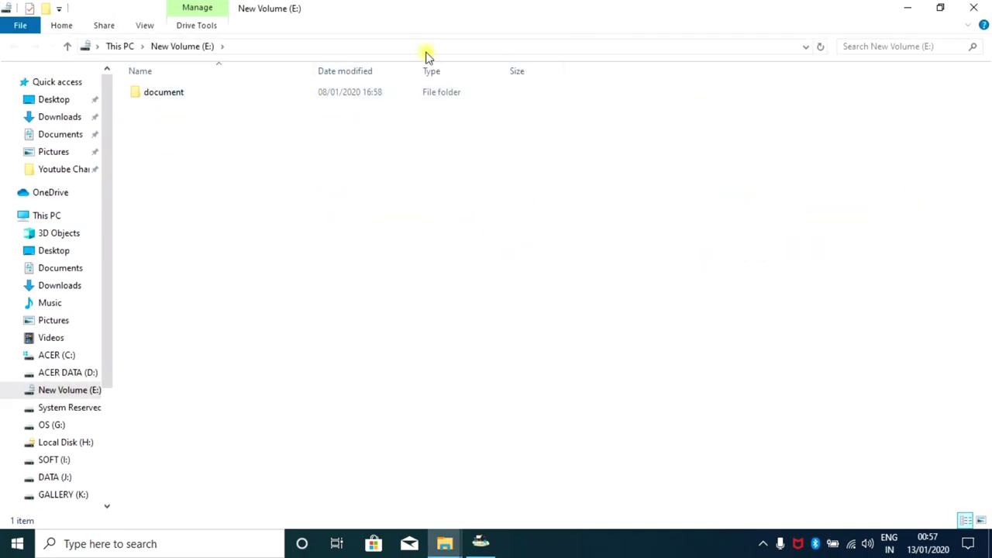
Open the unlocked New Volume (E:) to view its contents, then return to This PC.
left_click(44, 215)
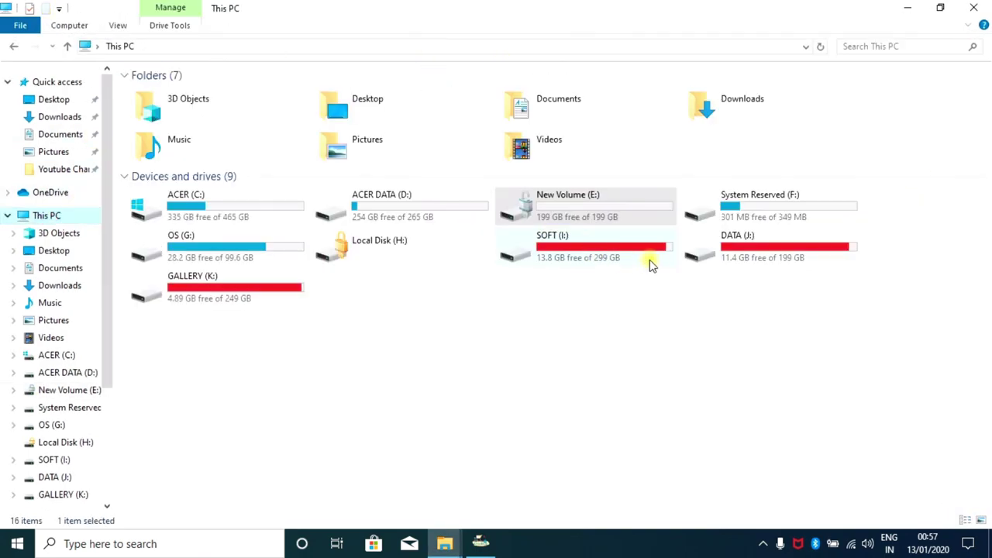
left_click(364, 256)
left_click(581, 212)
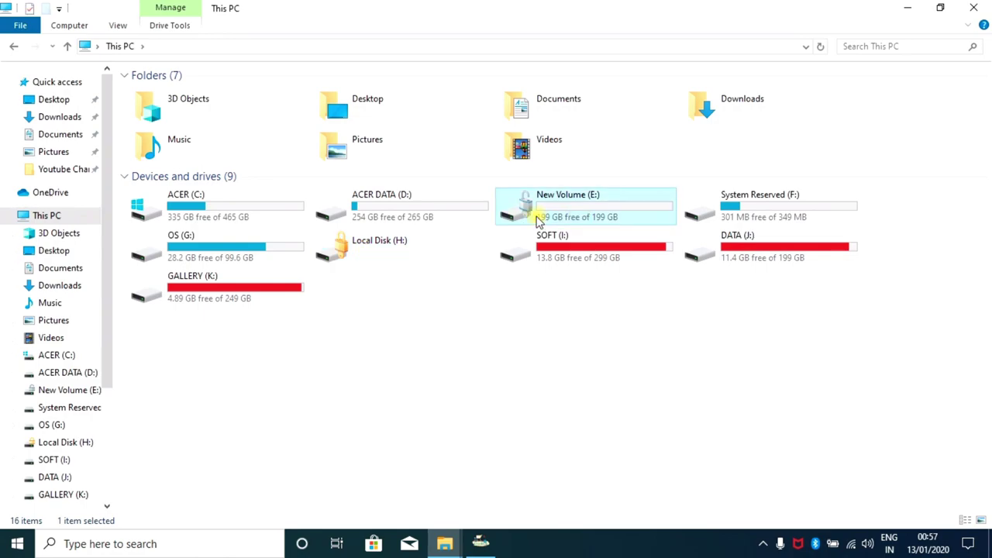
double_click(577, 211)
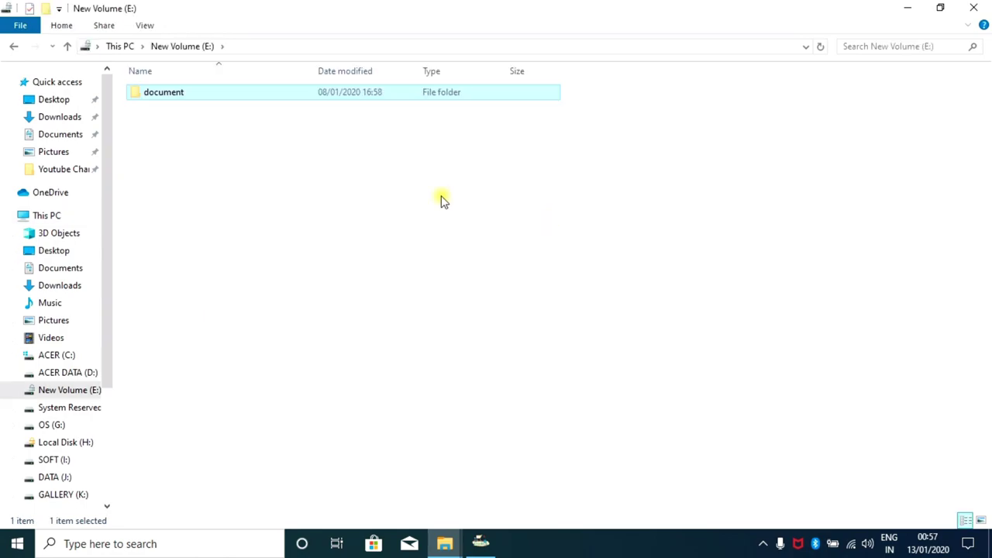
left_click(65, 46)
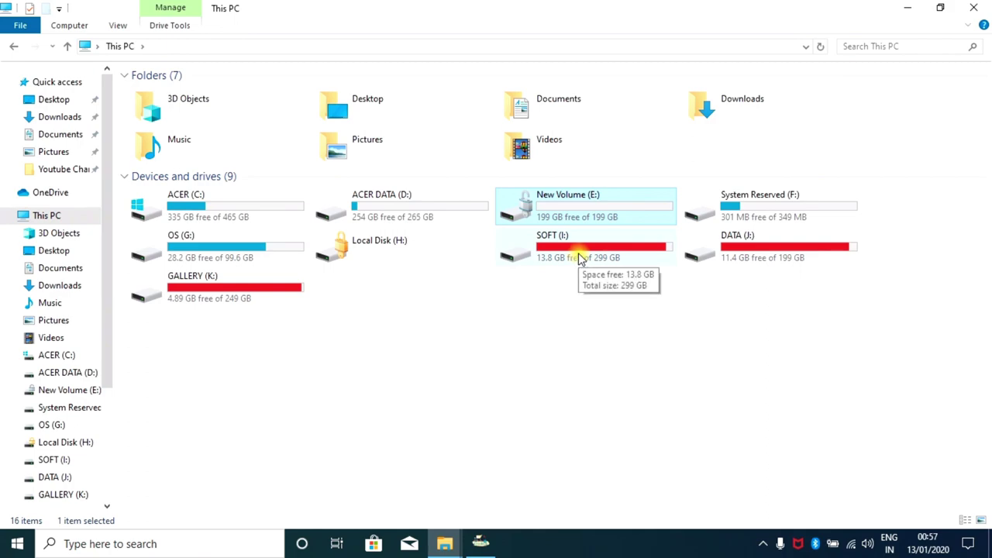
Choose Manage BitLocker from New Volume (E:)'s right-click menu.
right_click(553, 199)
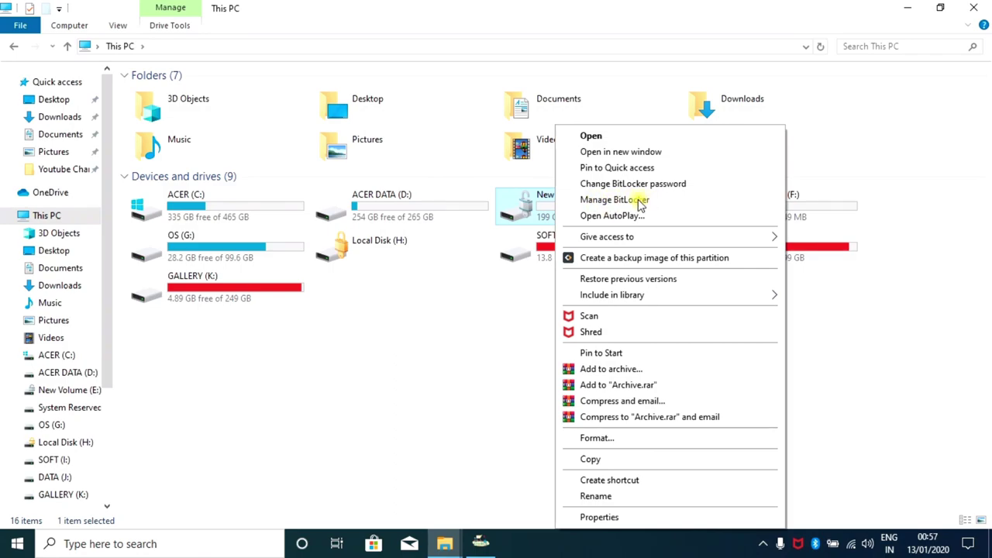
left_click(638, 199)
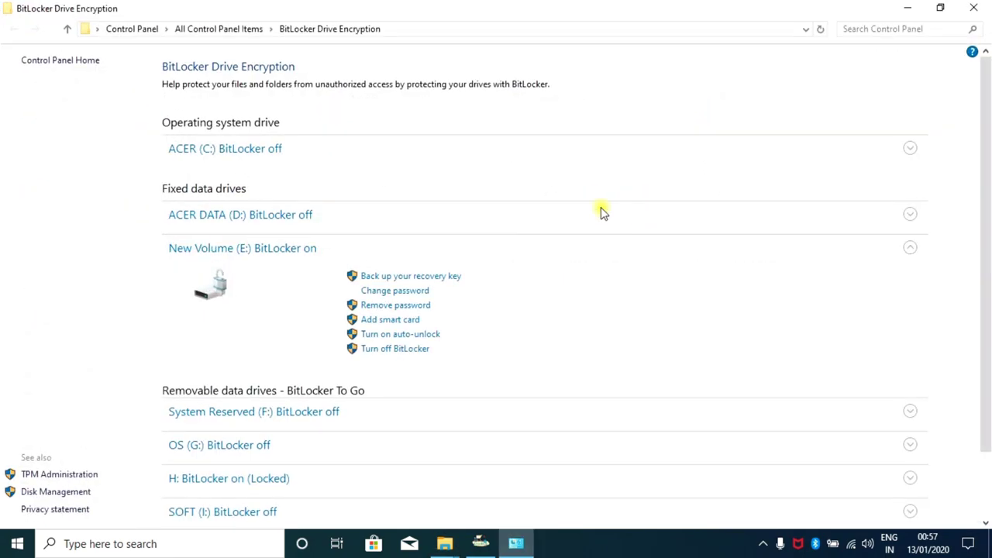